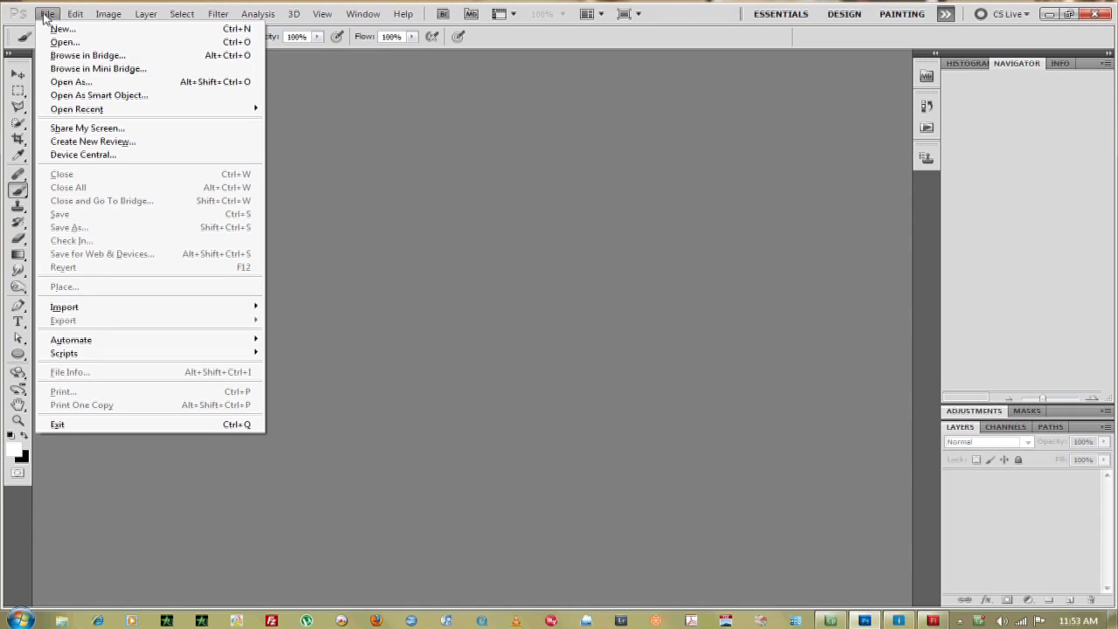
Open the night cityscape photo _MG_0157.jpg from the pictures folder.
{"action": "left_click", "coordinate": [50, 42]}
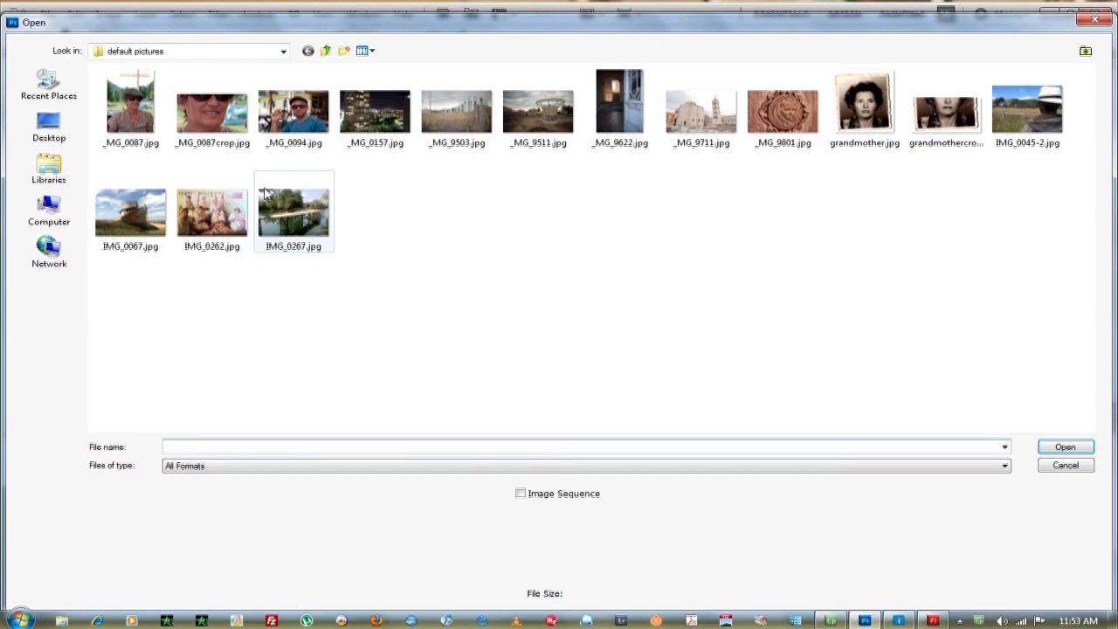
{"action": "left_click", "coordinate": [374, 111]}
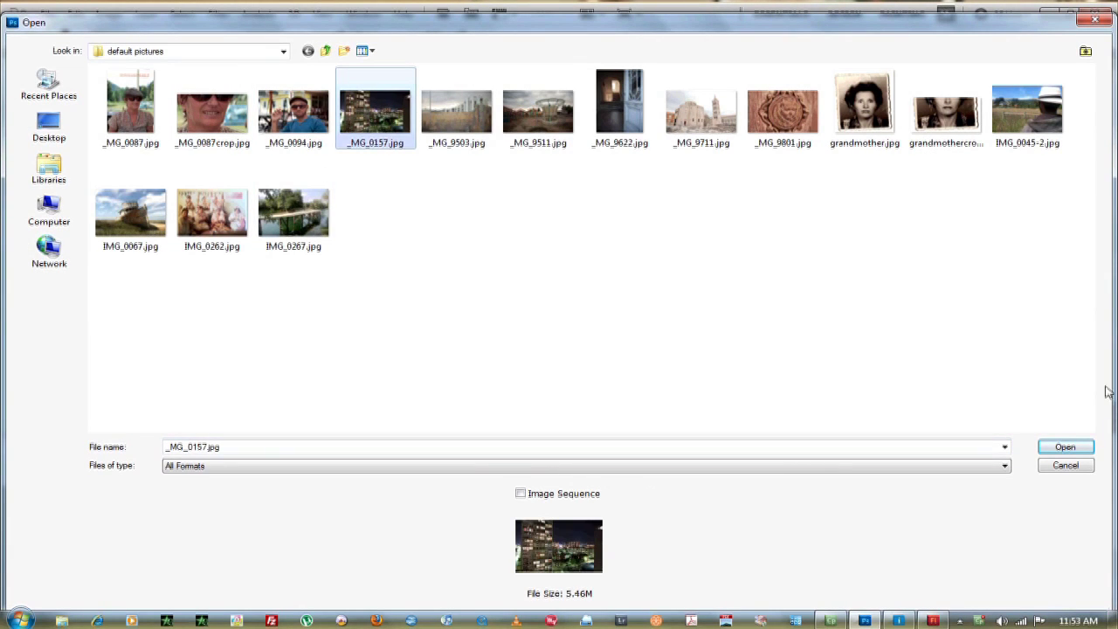
{"action": "left_click", "coordinate": [1065, 447]}
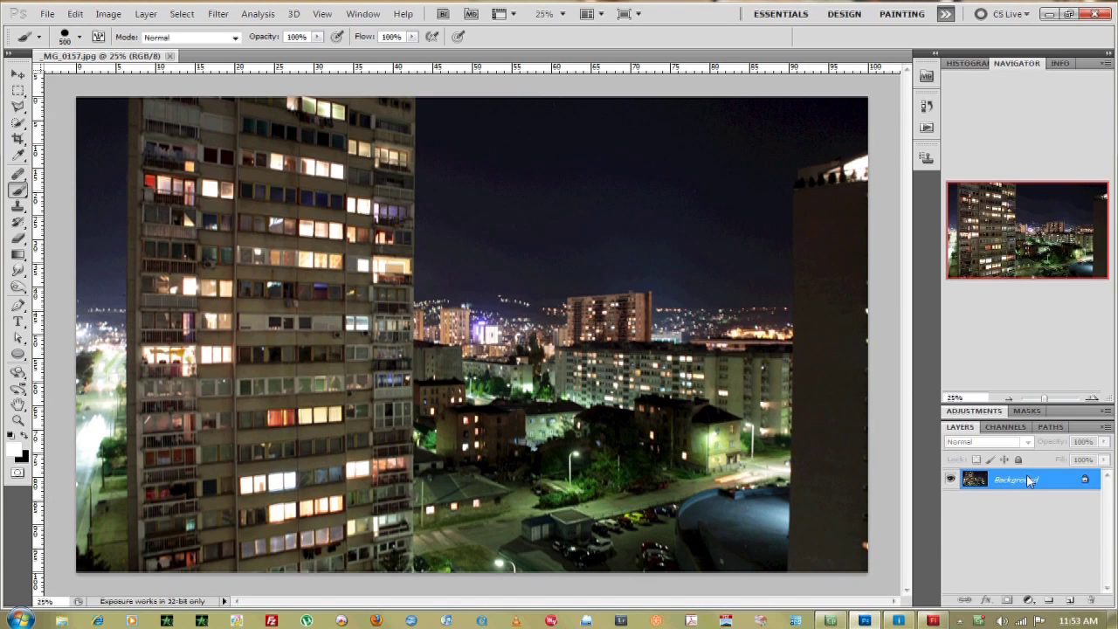
Duplicate the Background photo into Layer 1 with Ctrl+J and pick the Pen tool.
{"action": "key", "text": "ctrl+j"}
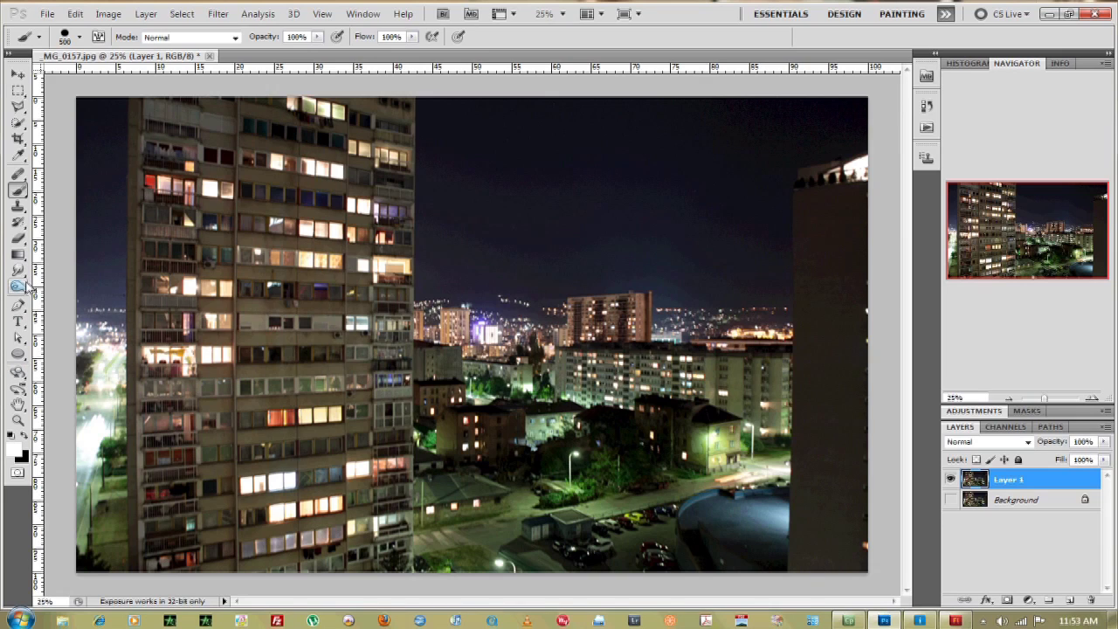
{"action": "left_click", "coordinate": [18, 306]}
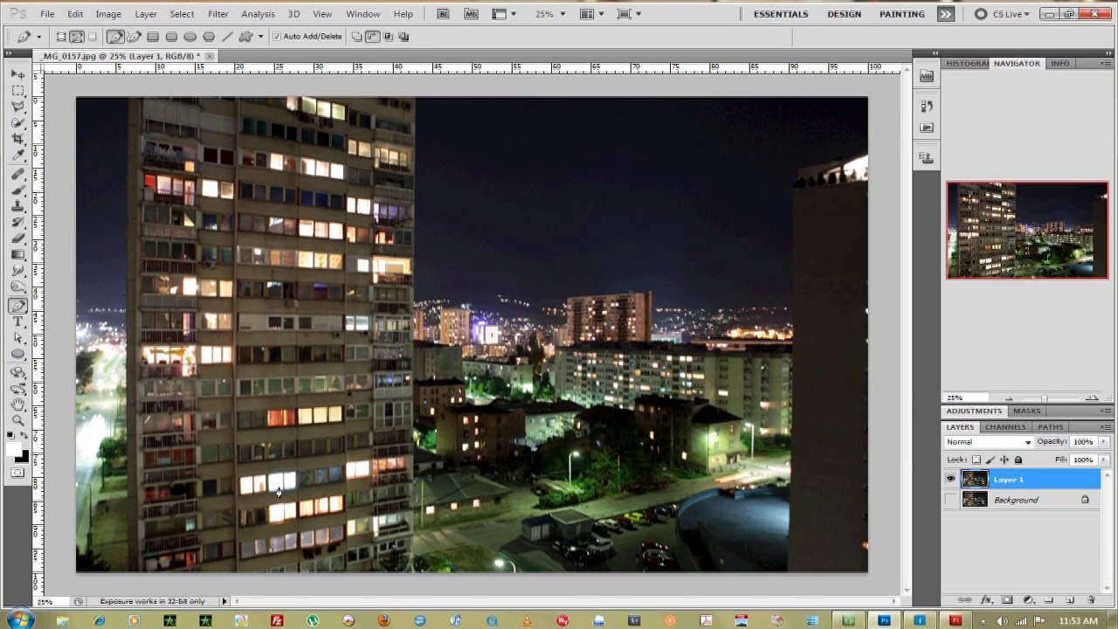
Discard a first attempt, zoom out, and draw curved Pen anchors looping around the tall left building.
{"action": "left_click_drag", "start_coordinate": [270, 480], "coordinate": [2, 521]}
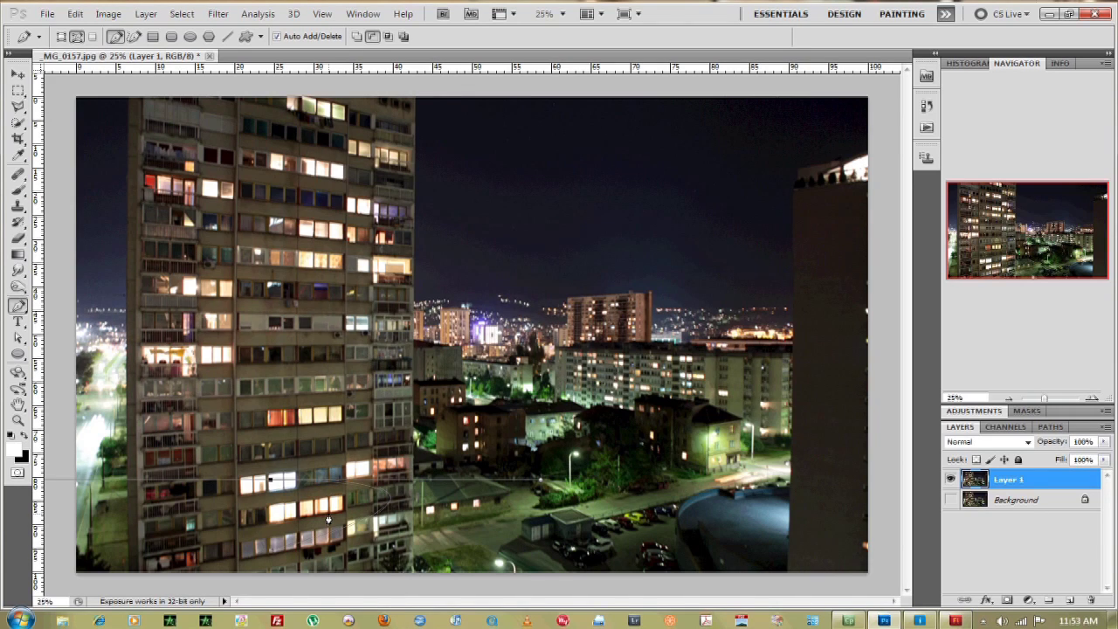
{"action": "key", "text": "Escape"}
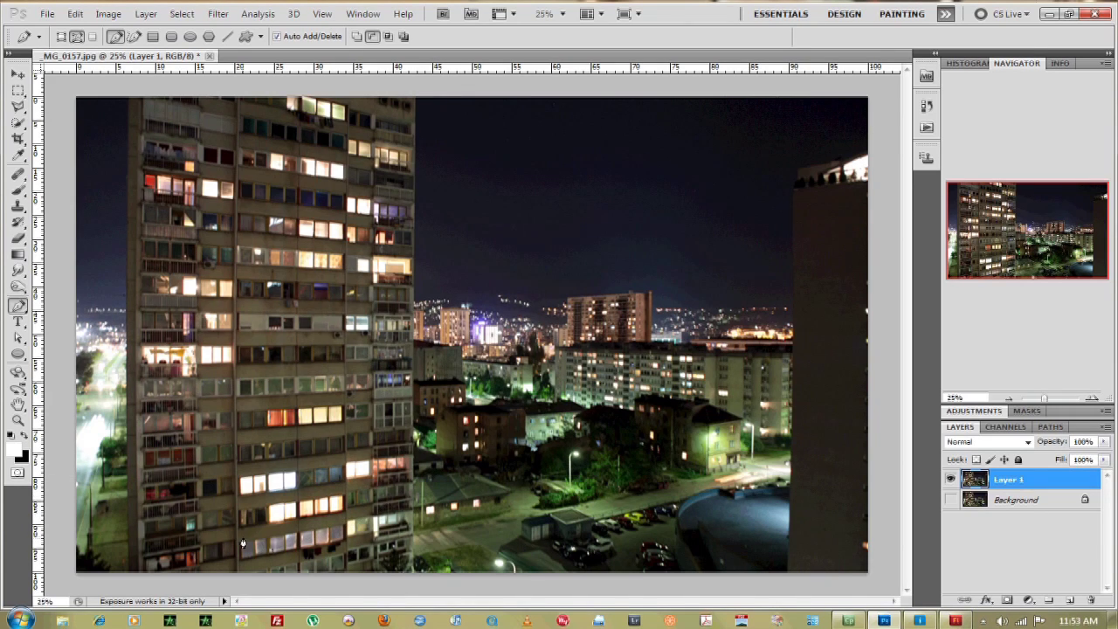
{"action": "key", "text": "ctrl+minus"}
{"action": "key", "text": "ctrl+minus"}
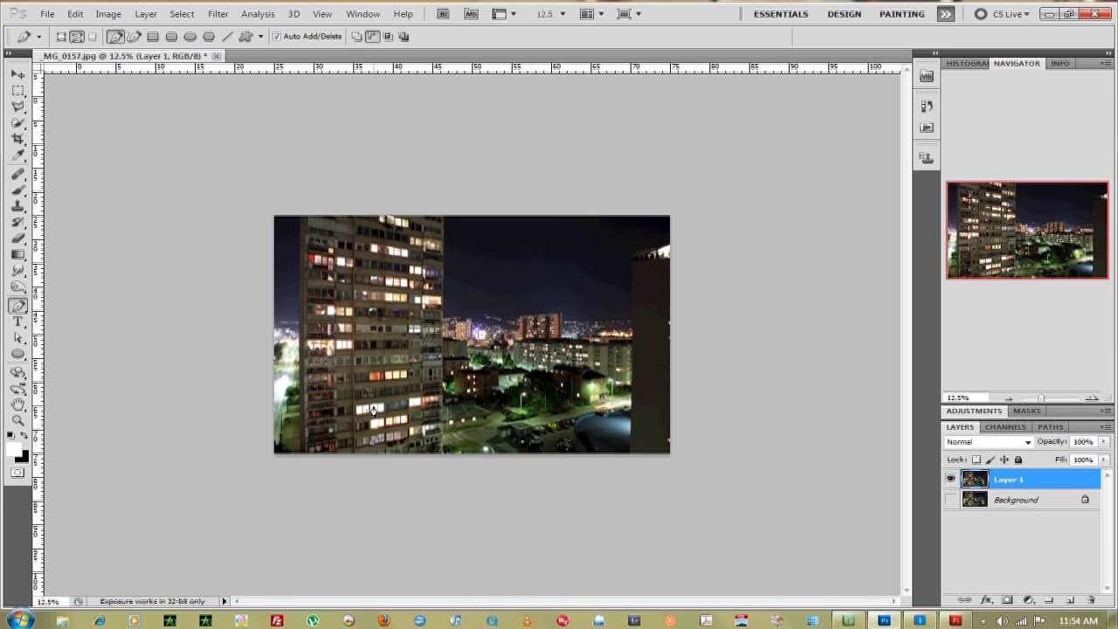
{"action": "left_click_drag", "start_coordinate": [375, 406], "coordinate": [124, 406]}
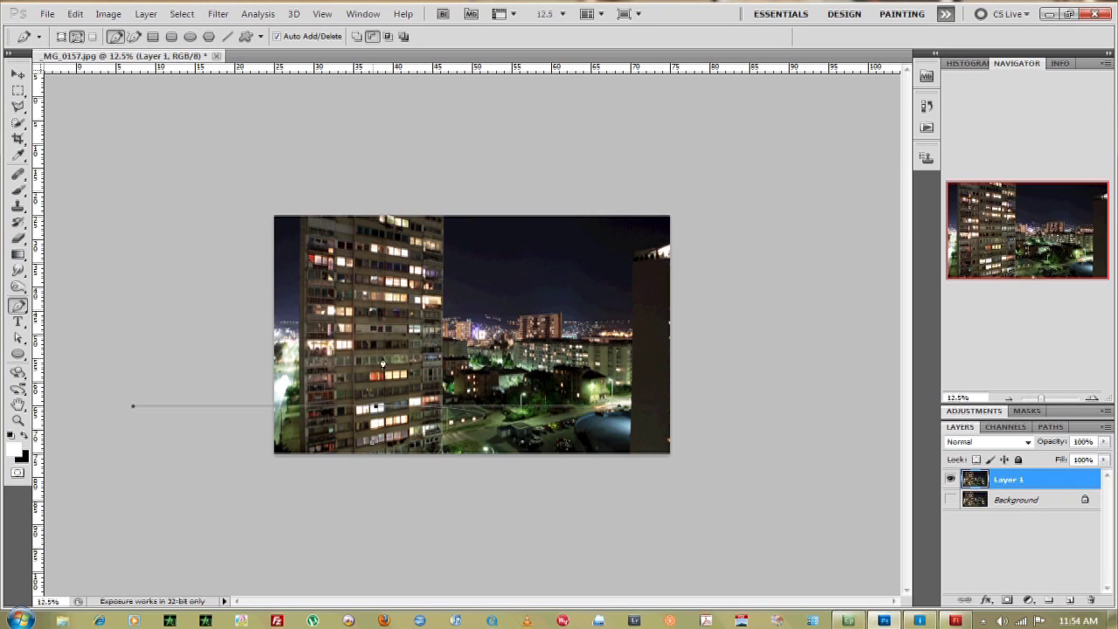
{"action": "left_click_drag", "start_coordinate": [376, 366], "coordinate": [542, 366]}
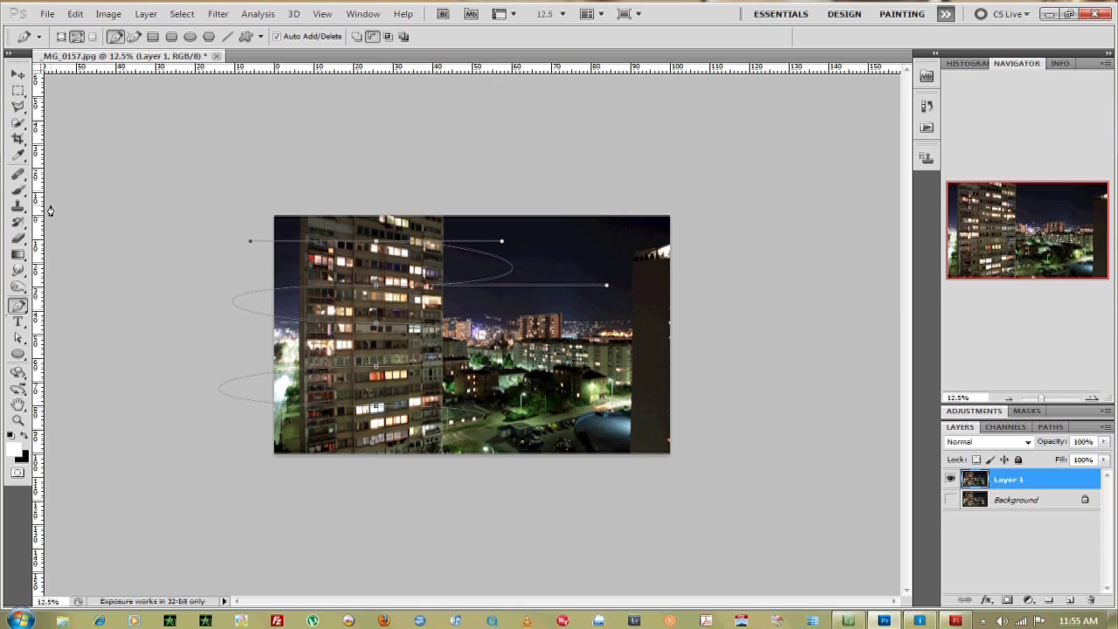
Make the Brush a soft round tip at 100 px with 0% hardness.
{"action": "left_click", "coordinate": [17, 190]}
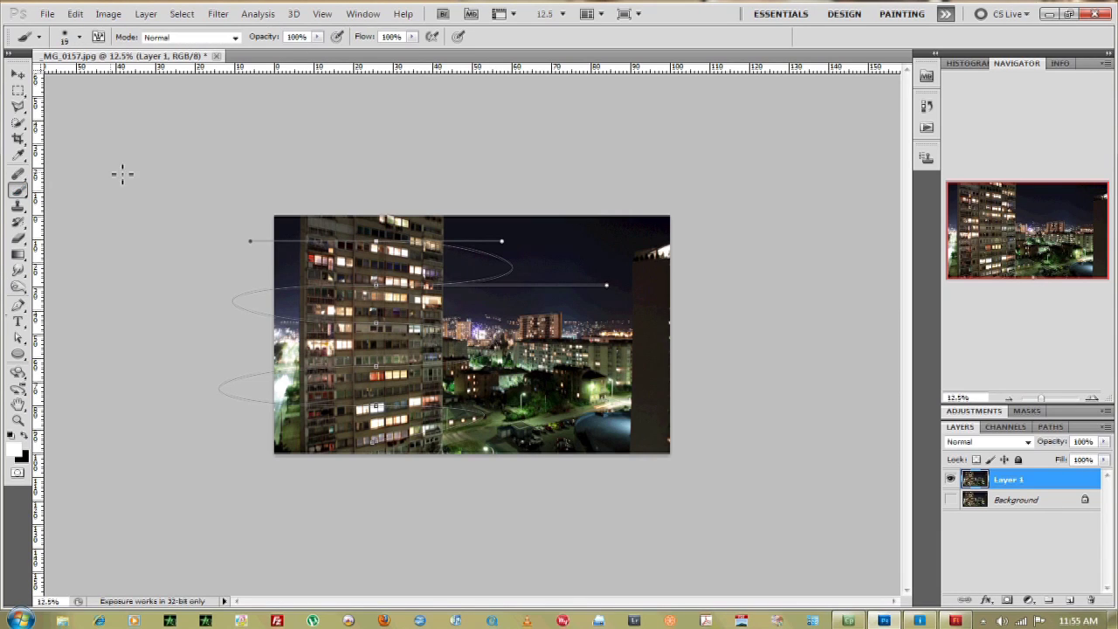
{"action": "left_click", "coordinate": [80, 38]}
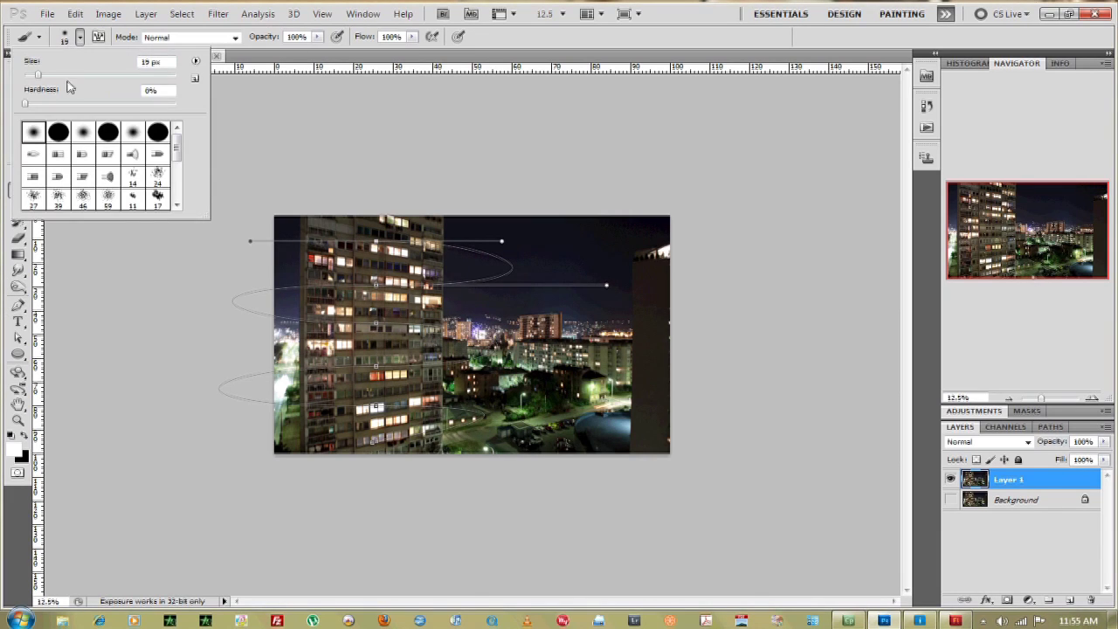
{"action": "left_click_drag", "start_coordinate": [43, 76], "coordinate": [53, 81]}
{"action": "key", "text": "Tab"}
{"action": "left_click", "coordinate": [394, 183]}
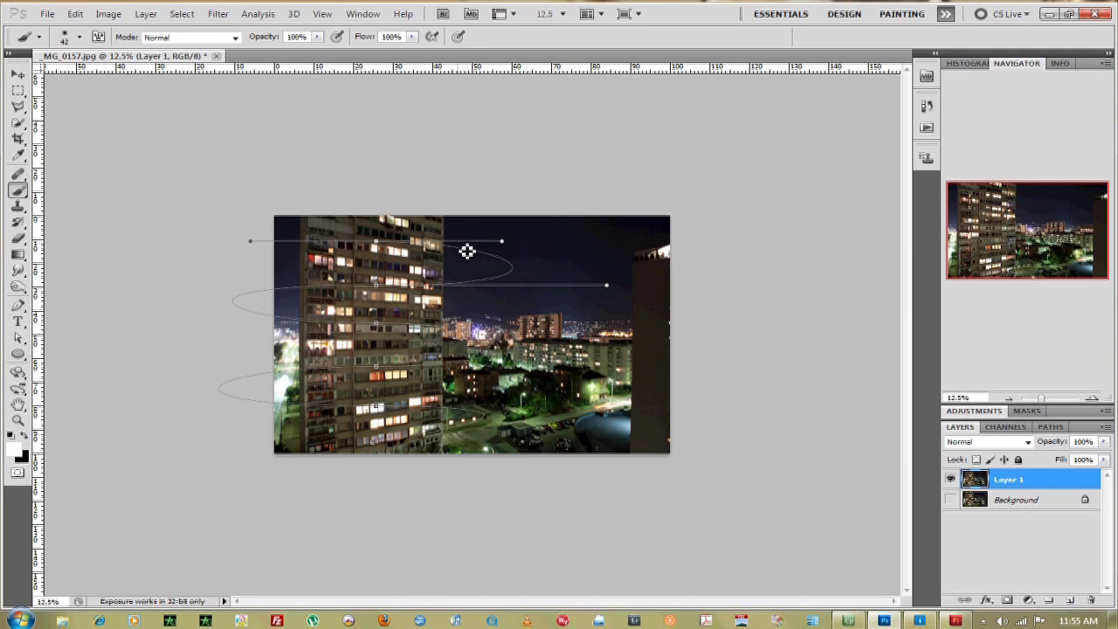
{"action": "left_click", "coordinate": [63, 39]}
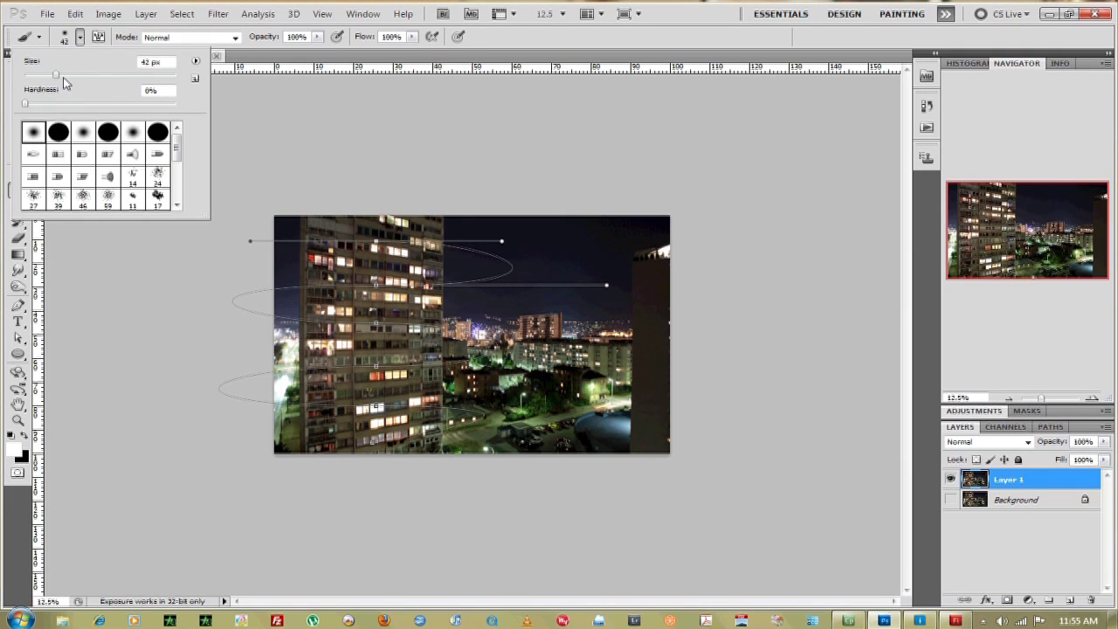
{"action": "left_click_drag", "start_coordinate": [63, 78], "coordinate": [102, 80]}
{"action": "left_click", "coordinate": [96, 310]}
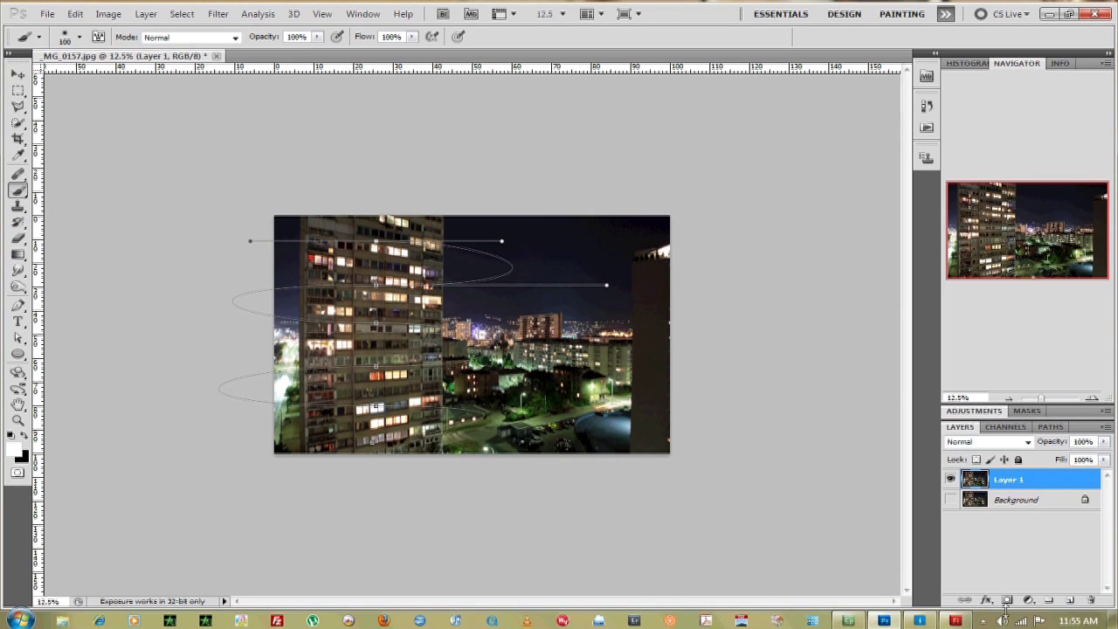
On a new Layer 2, stroke the looping path with the Brush for a glowing white trail.
{"action": "left_click", "coordinate": [1070, 601]}
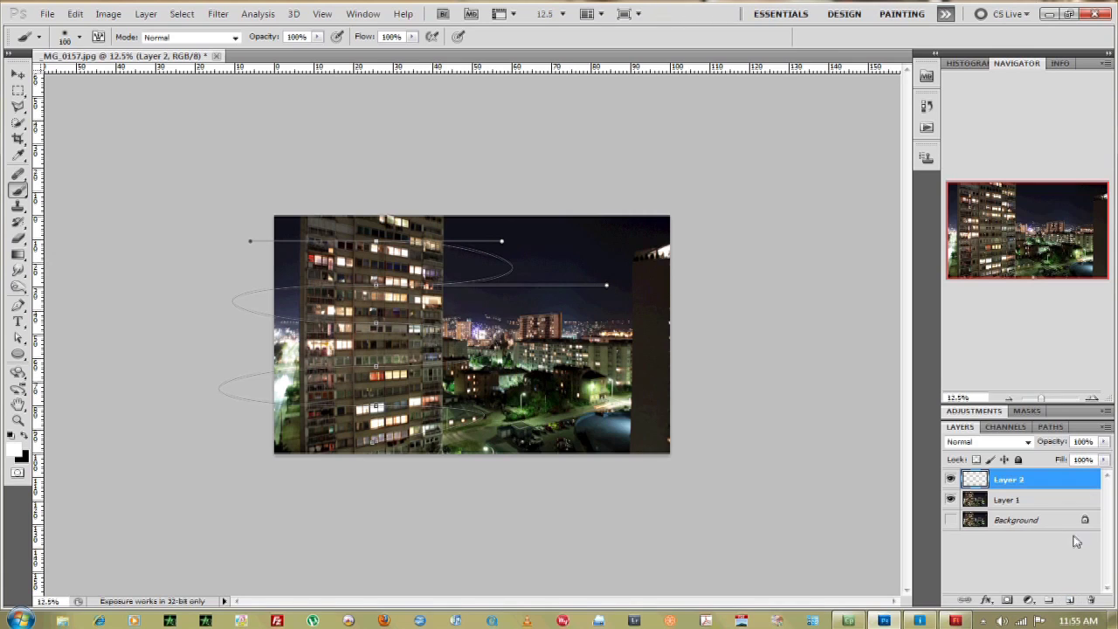
{"action": "left_click", "coordinate": [18, 306]}
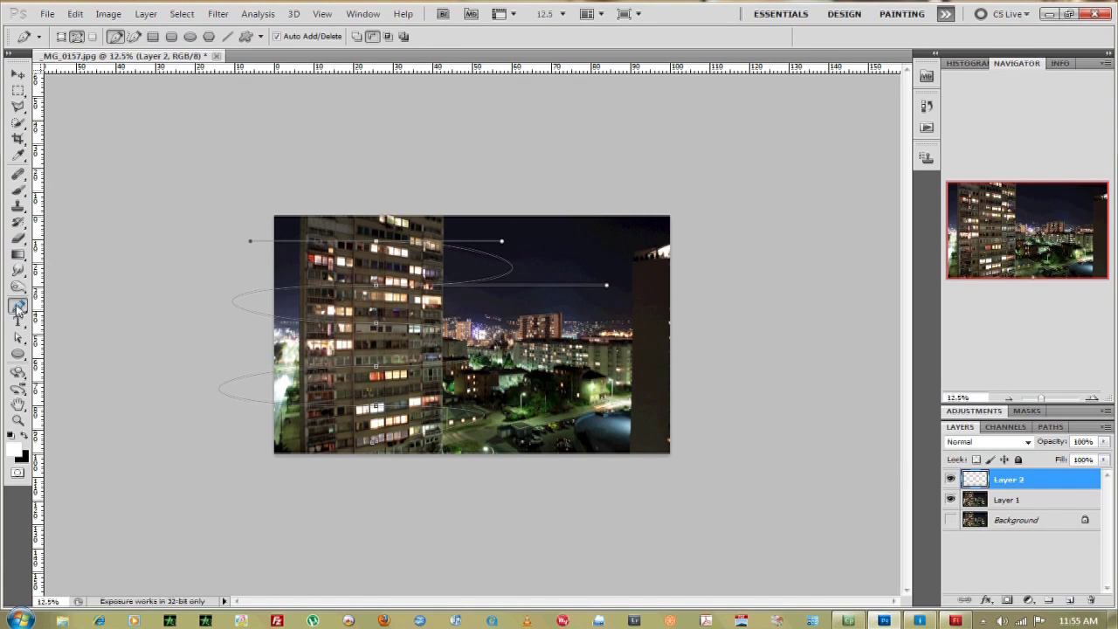
{"action": "right_click", "coordinate": [490, 259]}
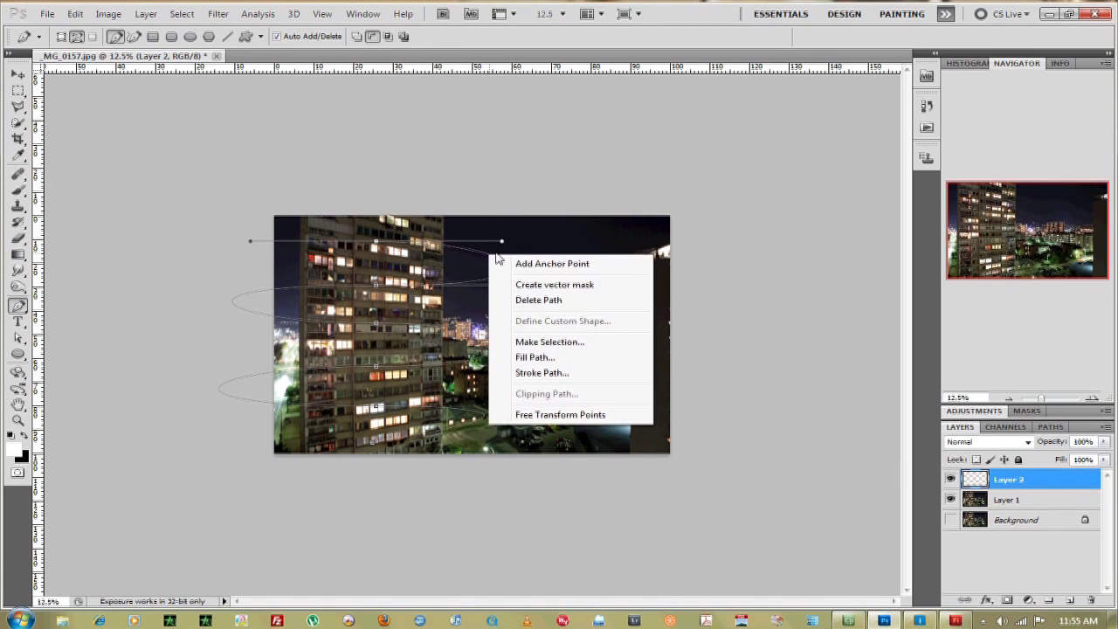
{"action": "left_click", "coordinate": [541, 373]}
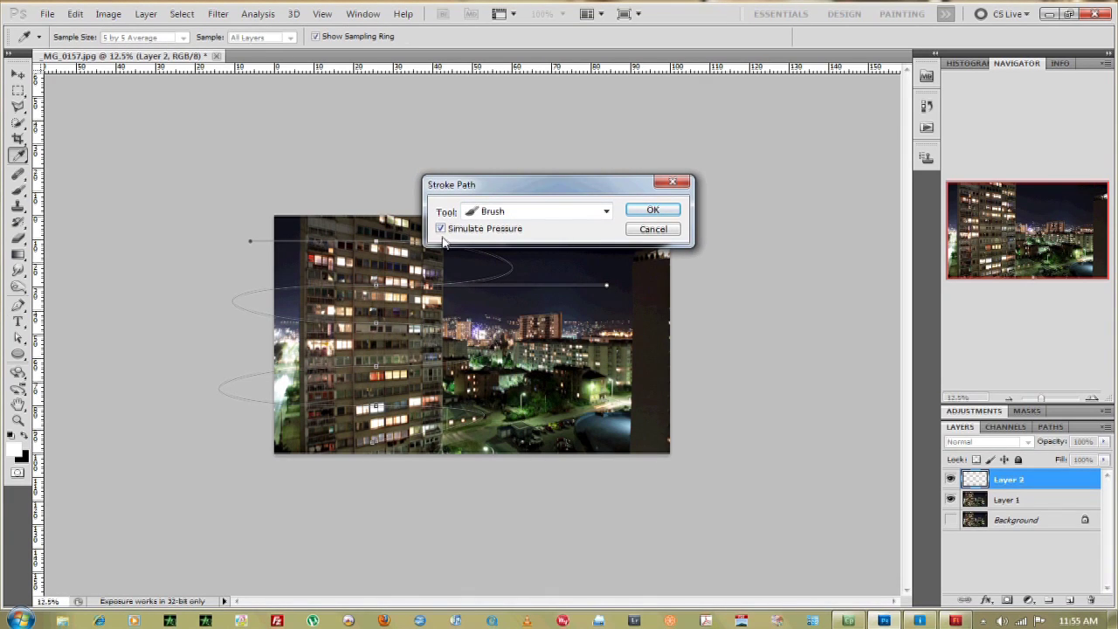
{"action": "left_click", "coordinate": [653, 211]}
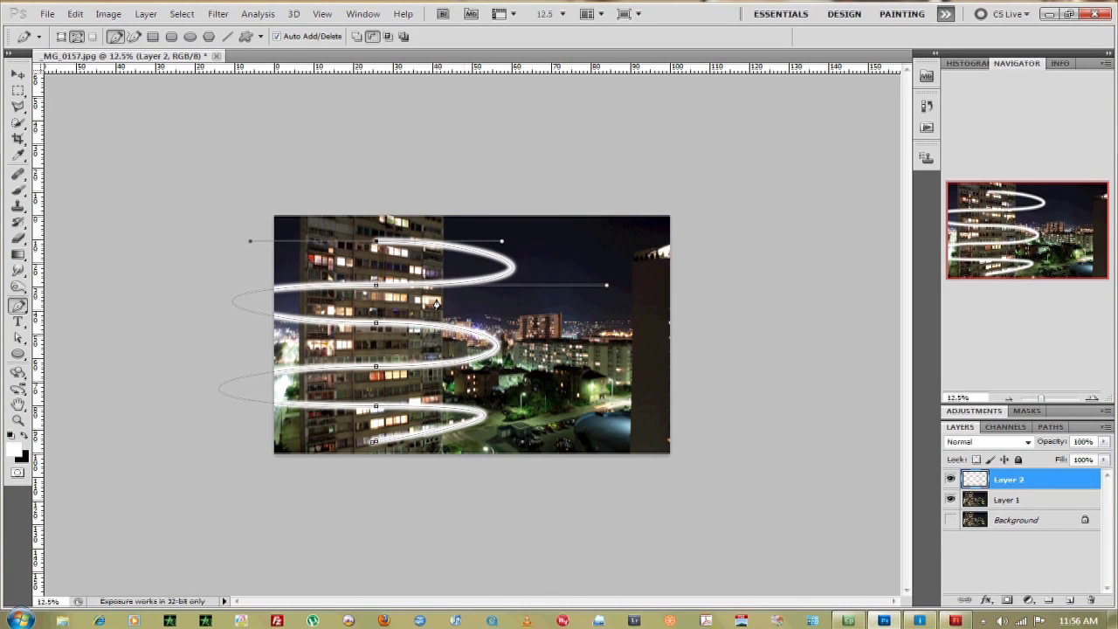
{"action": "left_click", "coordinate": [1048, 427]}
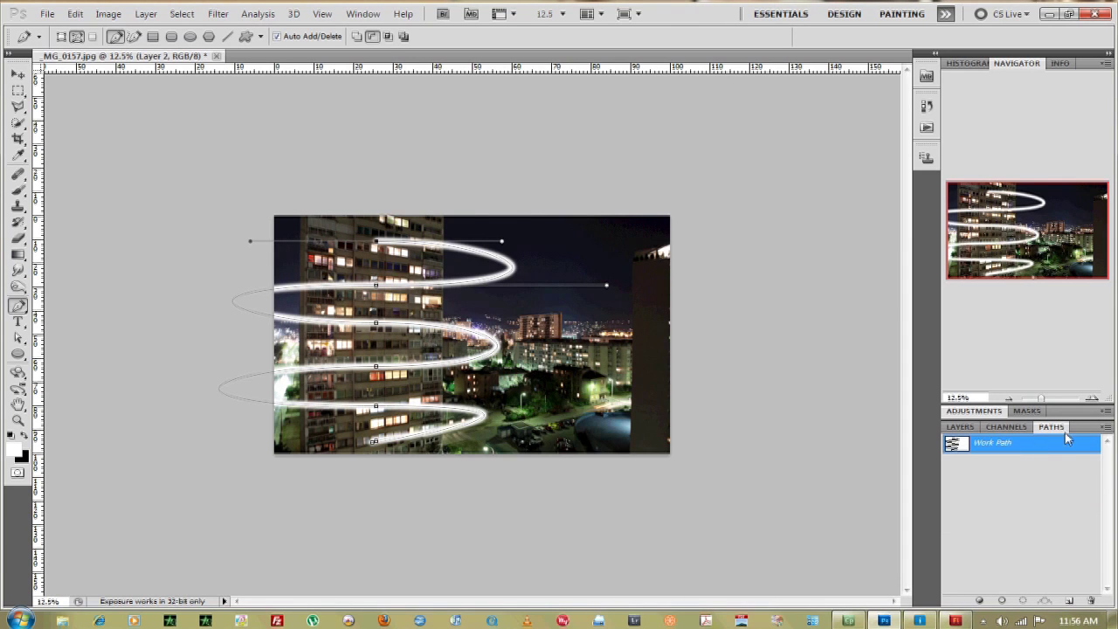
Remove the Work Path outline from the Paths panel.
{"action": "right_click", "coordinate": [1004, 450]}
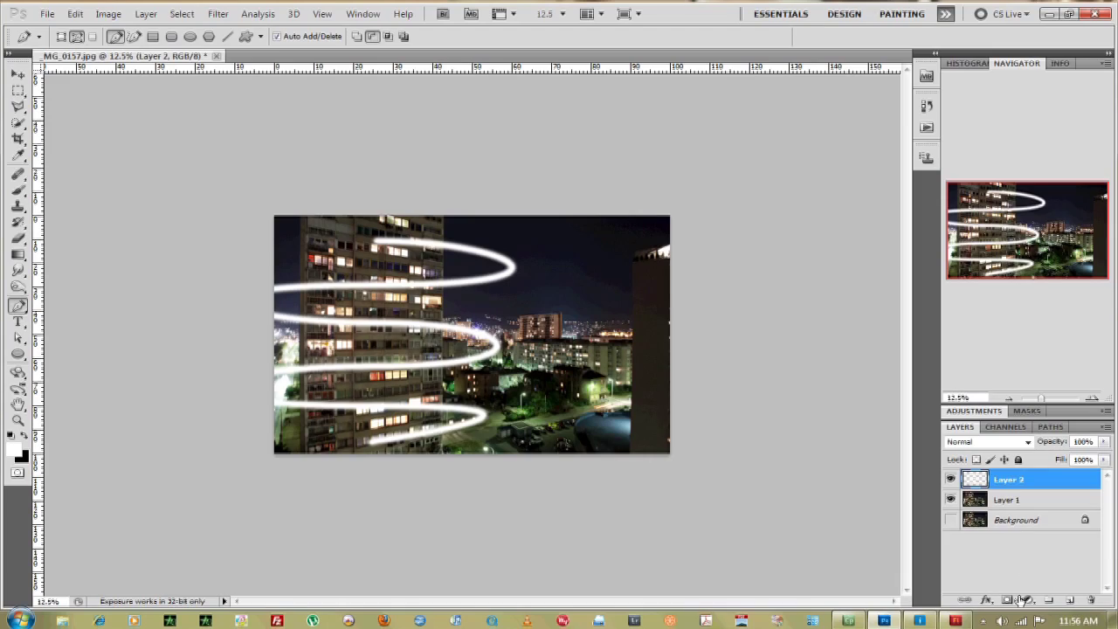
Add a layer mask to Layer 2, pick the Brush, and set the foreground colour to black.
{"action": "left_click", "coordinate": [1007, 600]}
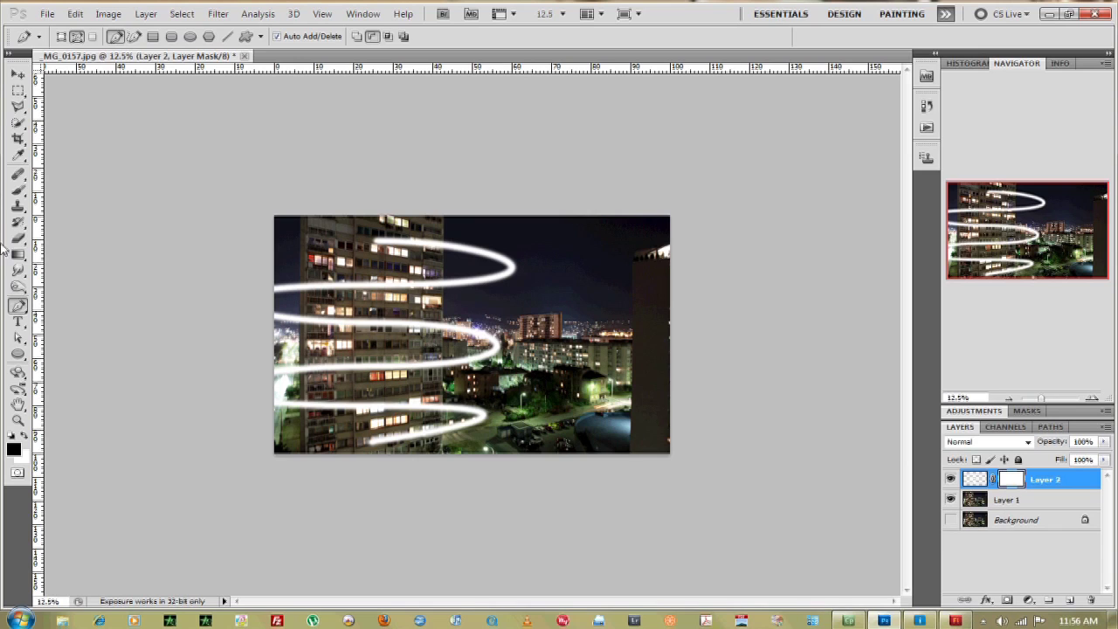
{"action": "left_click", "coordinate": [18, 190]}
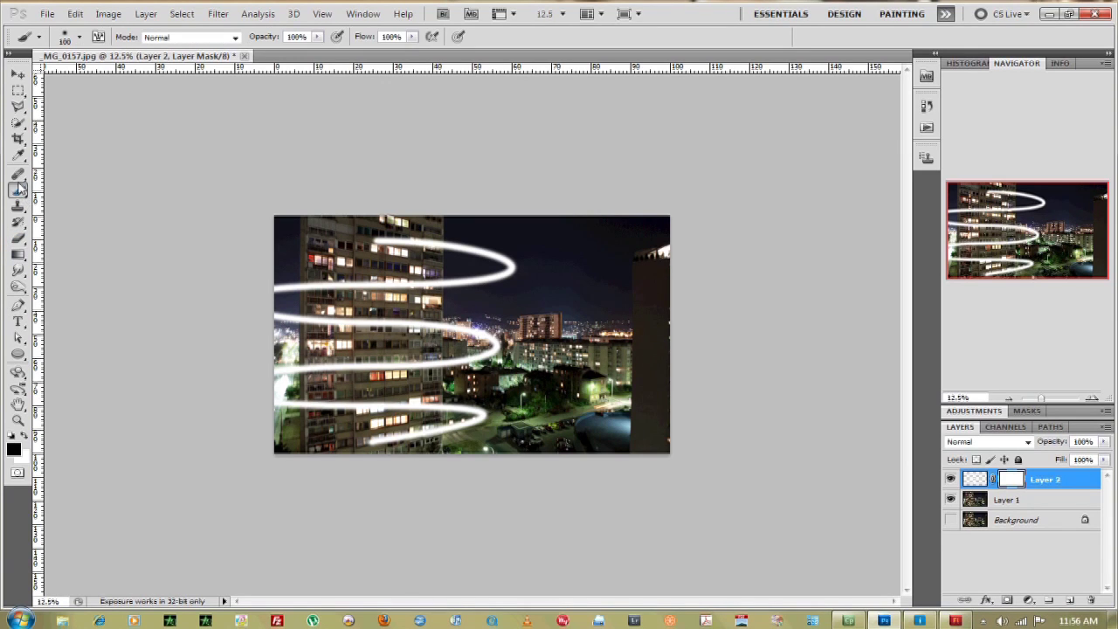
{"action": "left_click", "coordinate": [16, 449]}
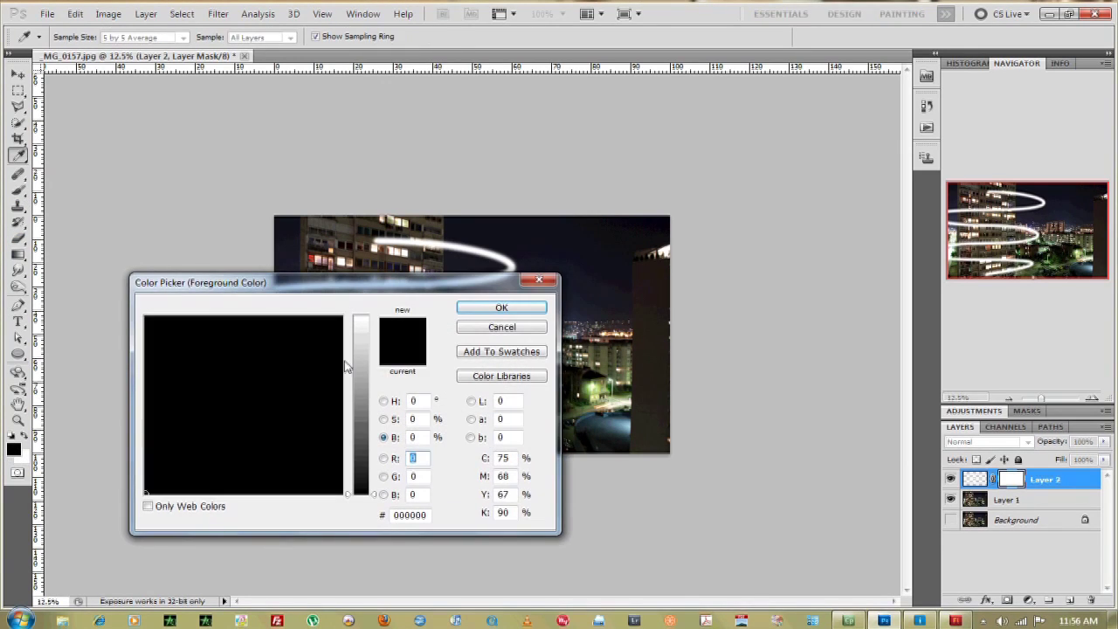
{"action": "left_click", "coordinate": [535, 310]}
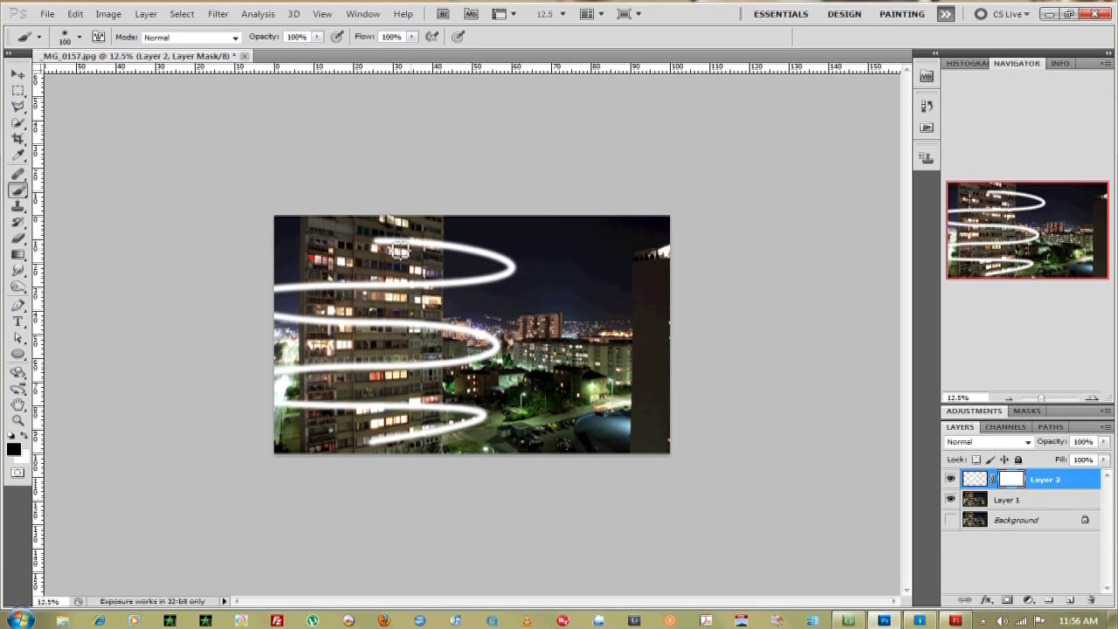
Paint black on the mask over the top and second trails, enlarging the brush to 300 px.
{"action": "left_click_drag", "start_coordinate": [449, 250], "coordinate": [378, 249]}
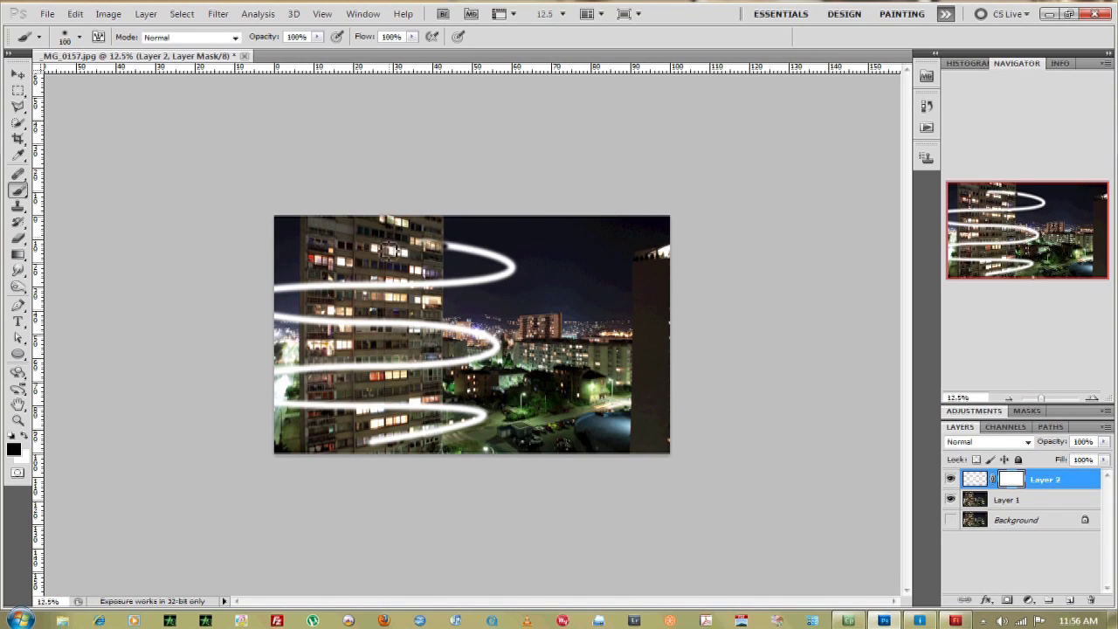
{"action": "key", "text": "x"}
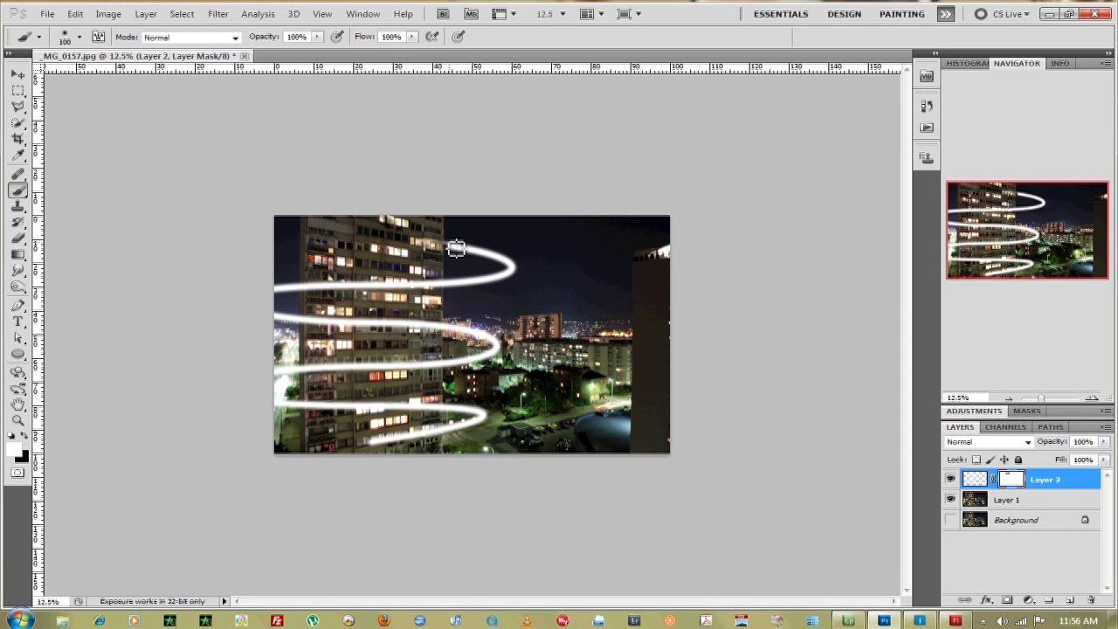
{"action": "key", "text": "x"}
{"action": "mouse_move", "coordinate": [307, 331]}
{"action": "left_mouse_down"}
{"action": "mouse_move", "coordinate": [443, 334]}
{"action": "mouse_move", "coordinate": [431, 323]}
{"action": "left_mouse_up"}
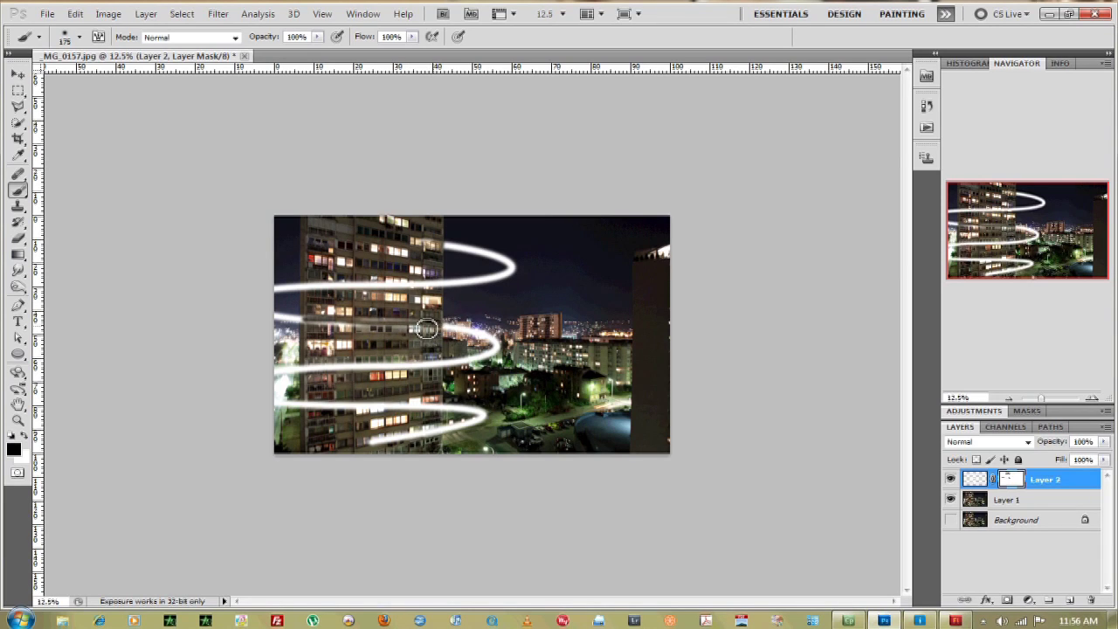
{"action": "key", "text": "bracketright"}
{"action": "key", "text": "bracketright"}
{"action": "key", "text": "bracketright"}
{"action": "key", "text": "bracketright"}
{"action": "key", "text": "bracketright"}
{"action": "key", "text": "bracketright"}
{"action": "left_click_drag", "start_coordinate": [419, 325], "coordinate": [285, 318]}
Raise brush hardness to about 78% and mask the lowest trail where it crosses the building.
{"action": "key", "text": "x"}
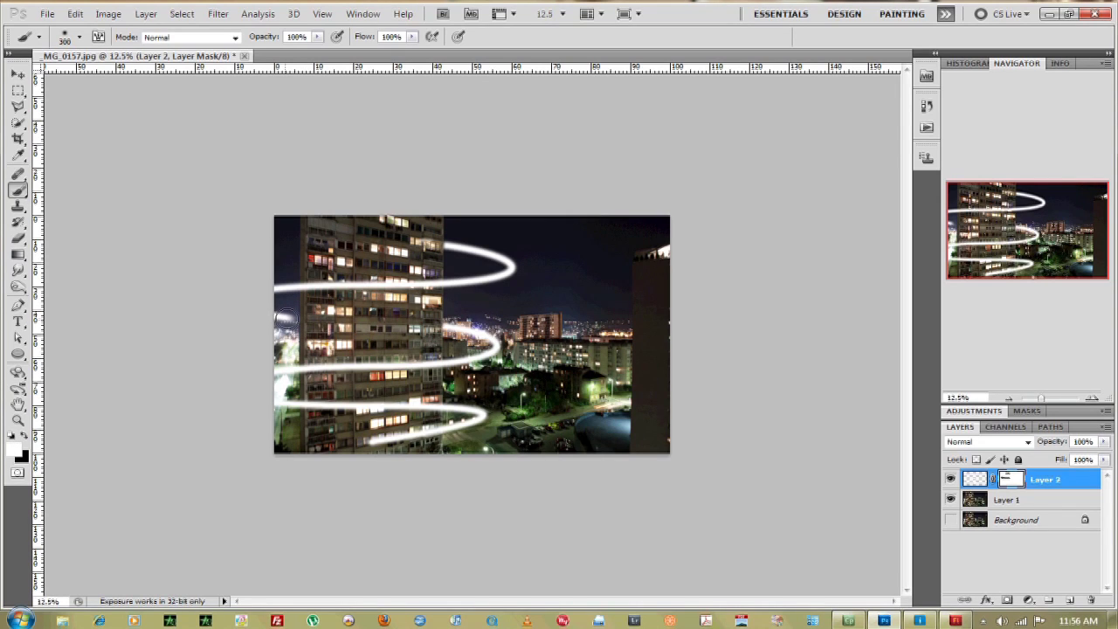
{"action": "right_click", "coordinate": [286, 318]}
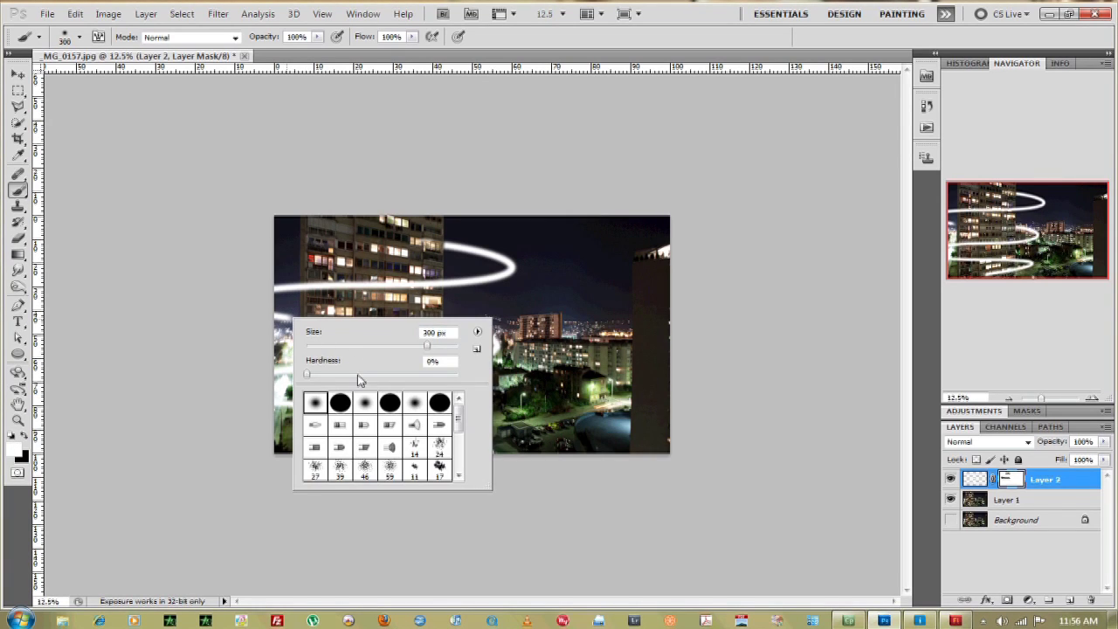
{"action": "left_click_drag", "start_coordinate": [357, 375], "coordinate": [426, 375]}
{"action": "left_click", "coordinate": [267, 310]}
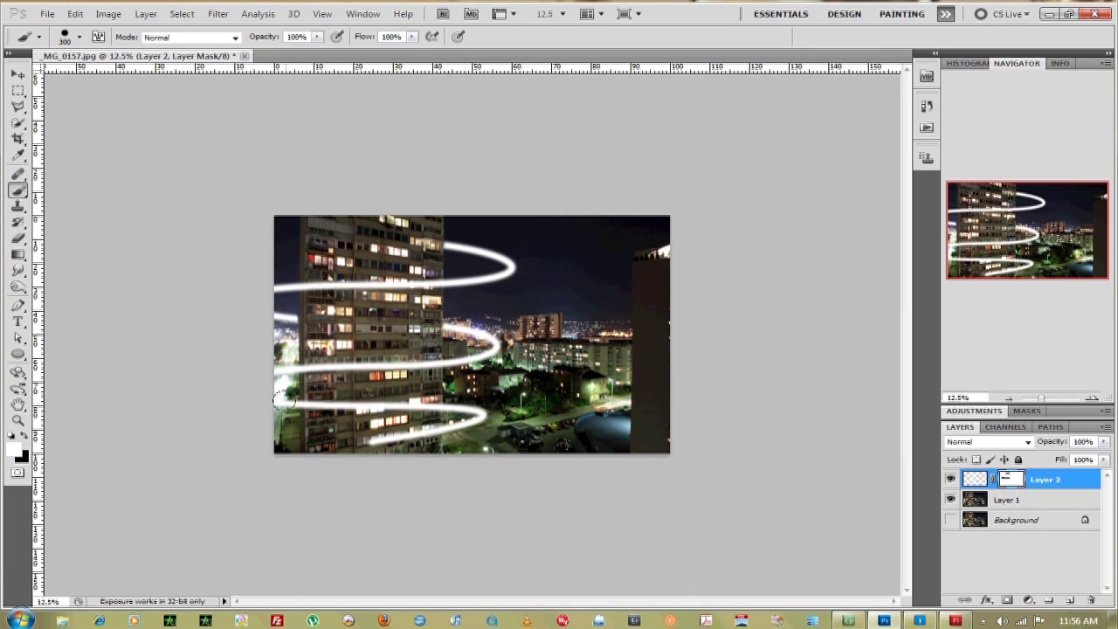
{"action": "key", "text": "x"}
{"action": "left_click_drag", "start_coordinate": [306, 405], "coordinate": [428, 400]}
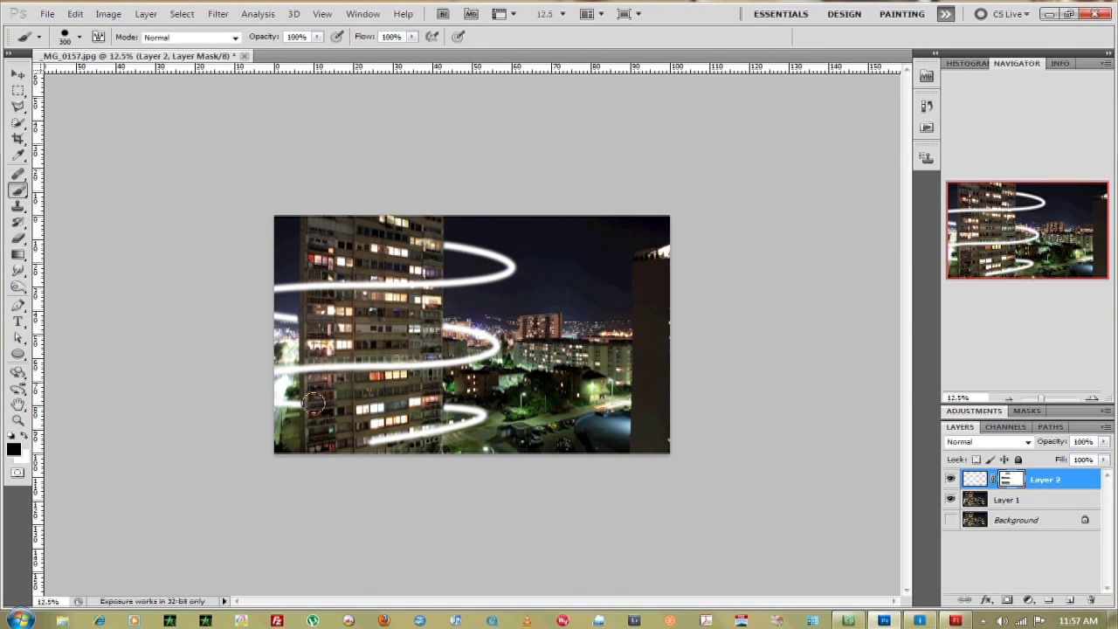